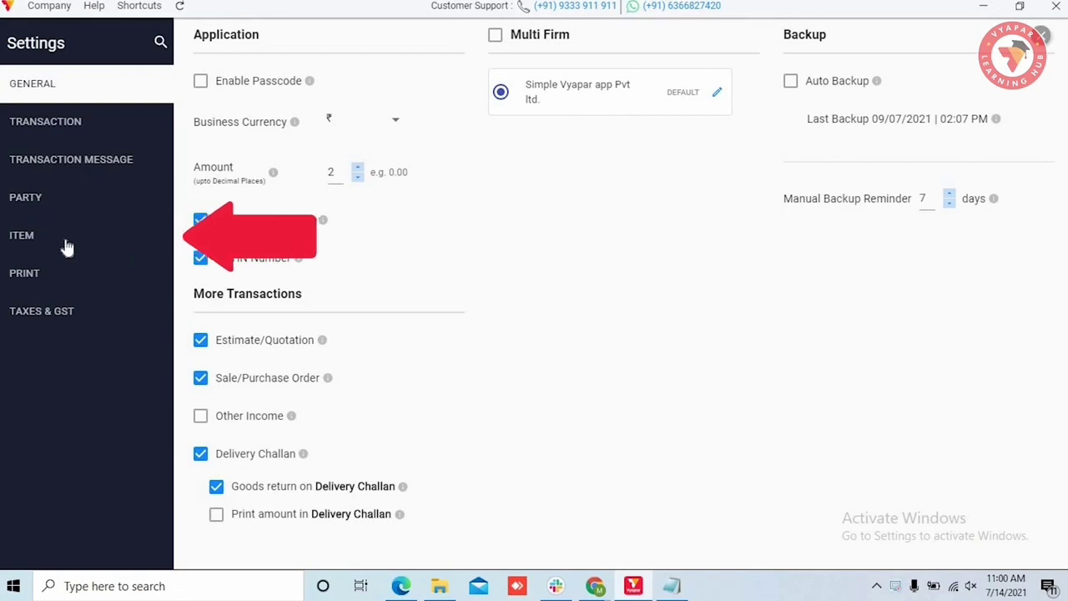
- Enable serial number/IMEI tracking and barcode scanning in the item settings, and close the settings
{"action": "left_click", "coordinate": [62, 241]}
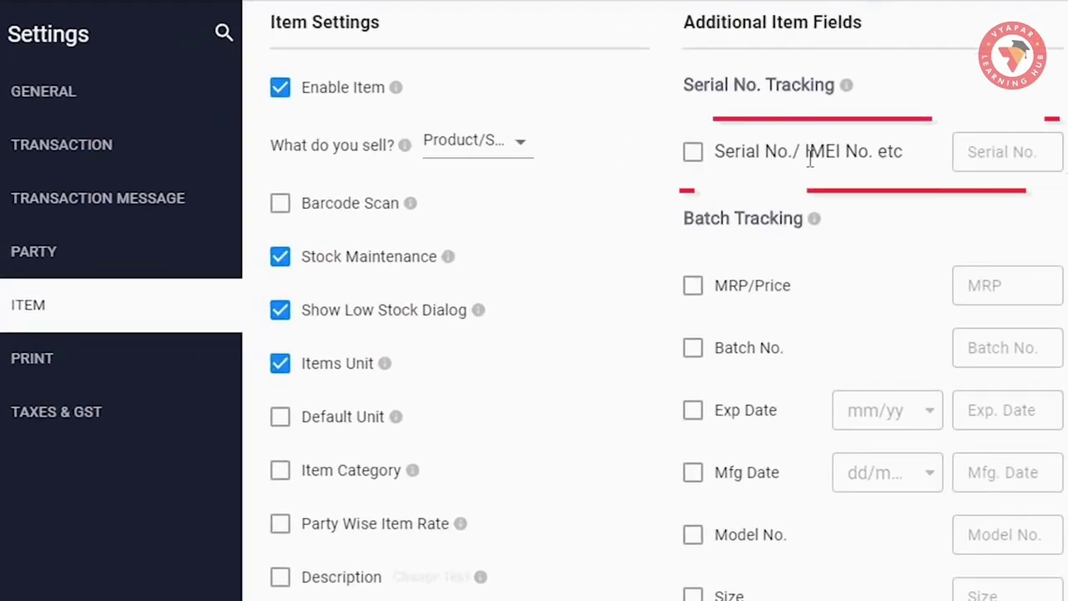
{"action": "left_click", "coordinate": [696, 160]}
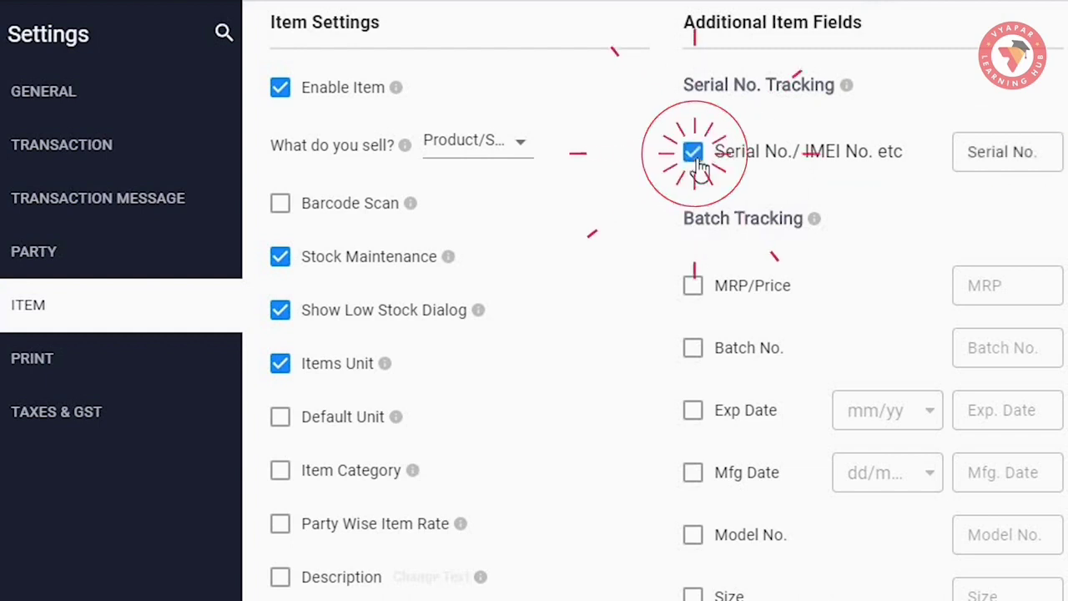
{"action": "left_click", "coordinate": [281, 206]}
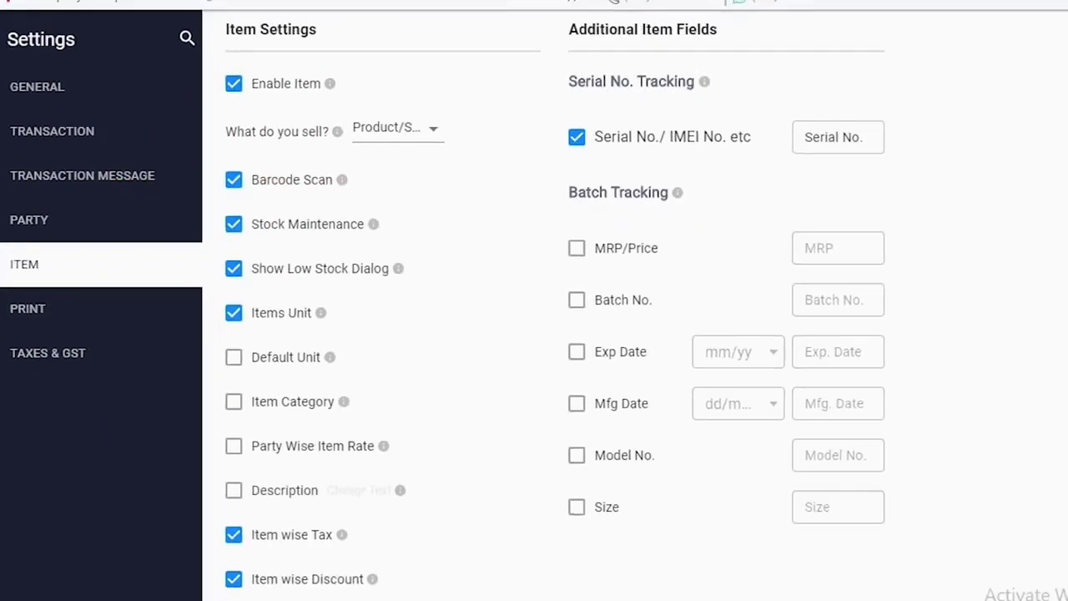
{"action": "left_click", "coordinate": [1042, 38]}
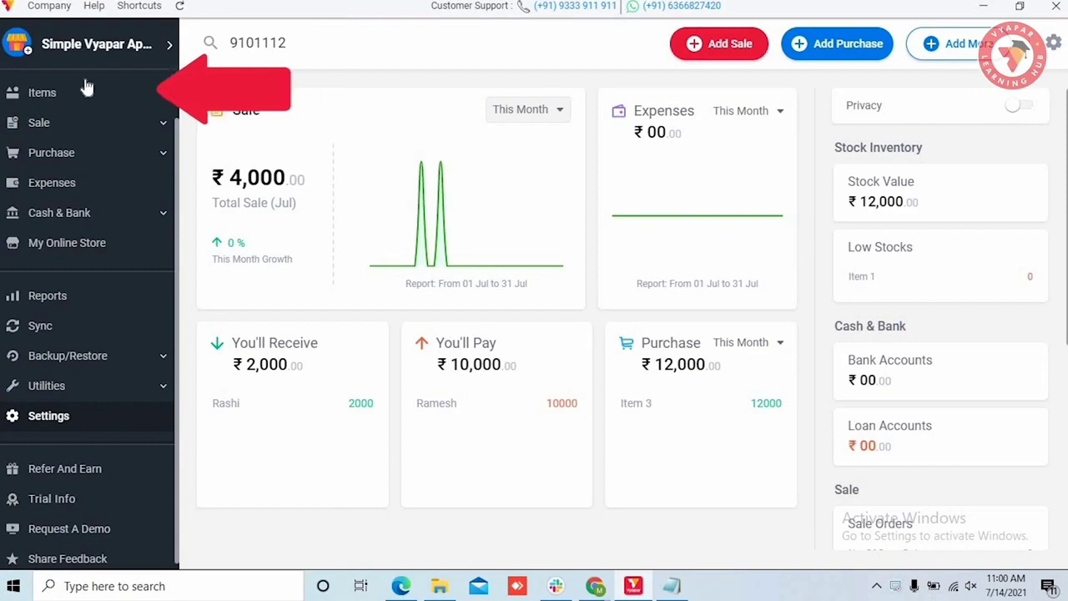
- Create Product 1 with HSN 565656, code 2306, sale price 2999, purchase price 2199, GST@12% and 1% discount, and open its stock details
{"action": "left_click", "coordinate": [119, 92]}
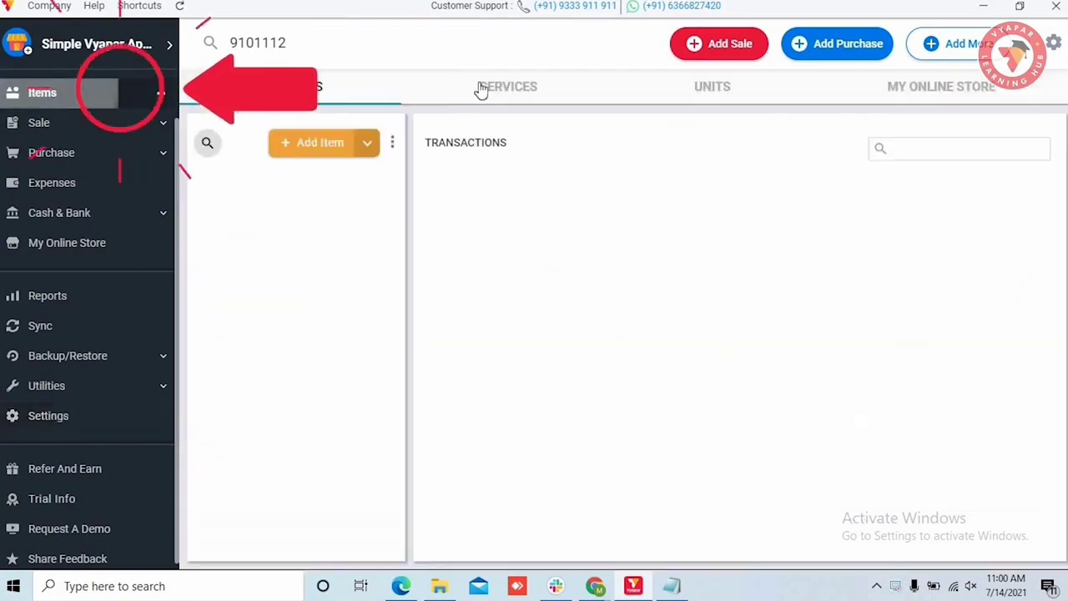
{"action": "left_click", "coordinate": [329, 146]}
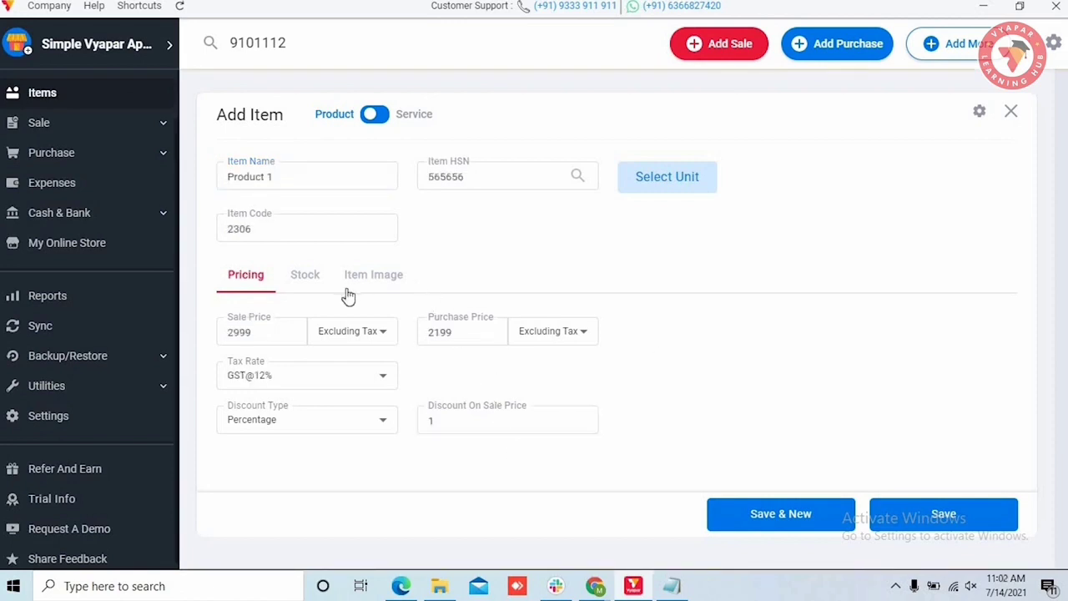
{"action": "left_click", "coordinate": [306, 277]}
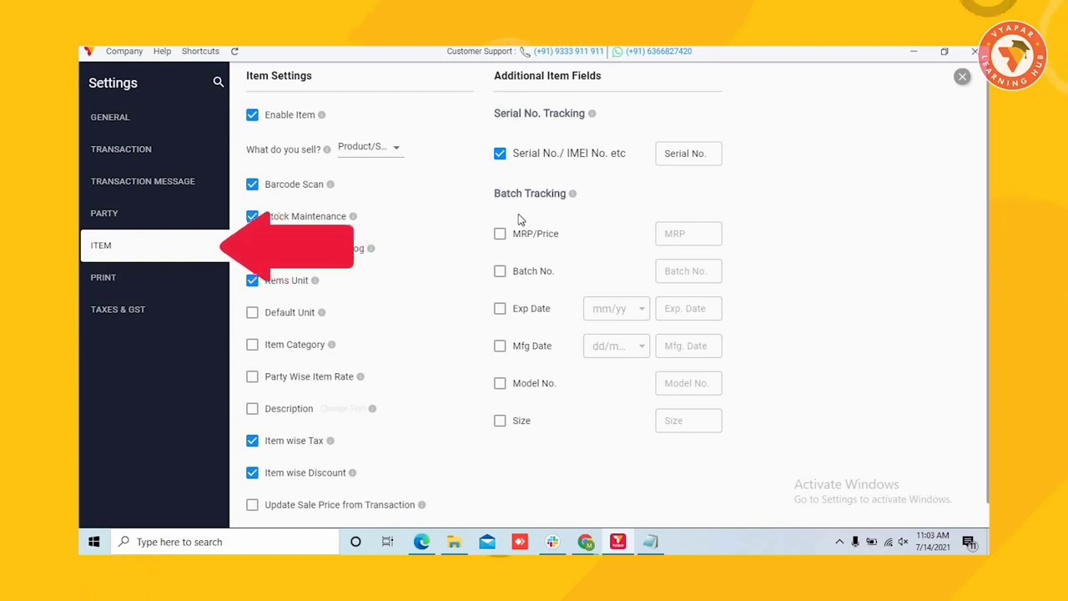
- Enable the MRP/Price, Batch No., Exp Date, Mfg Date and Model No. batch tracking fields in the item settings
{"action": "left_click", "coordinate": [500, 233]}
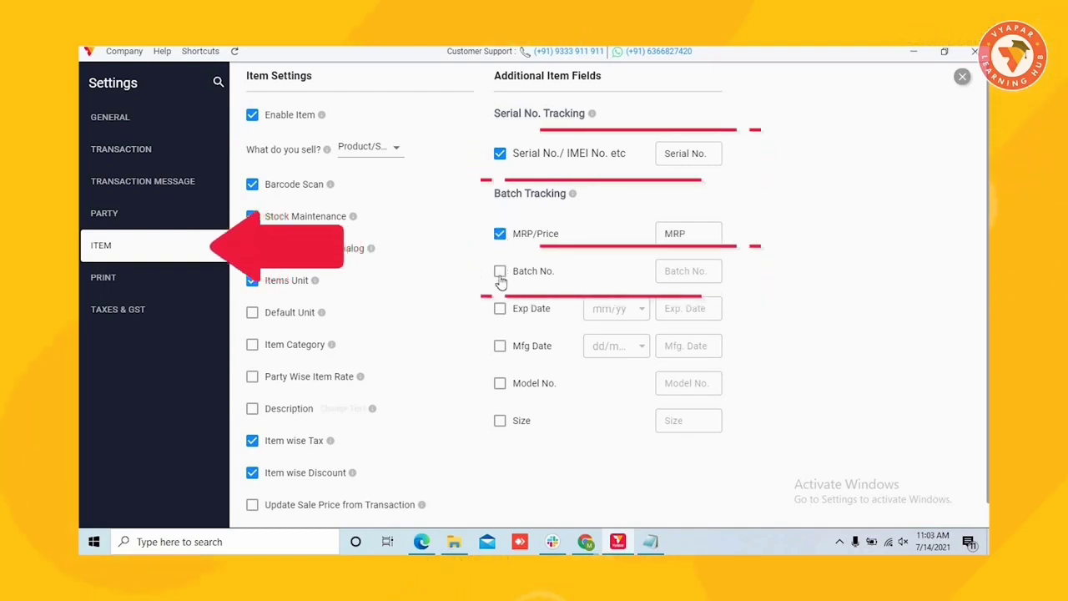
{"action": "left_click", "coordinate": [500, 271]}
{"action": "left_click", "coordinate": [500, 308]}
{"action": "left_click", "coordinate": [500, 346]}
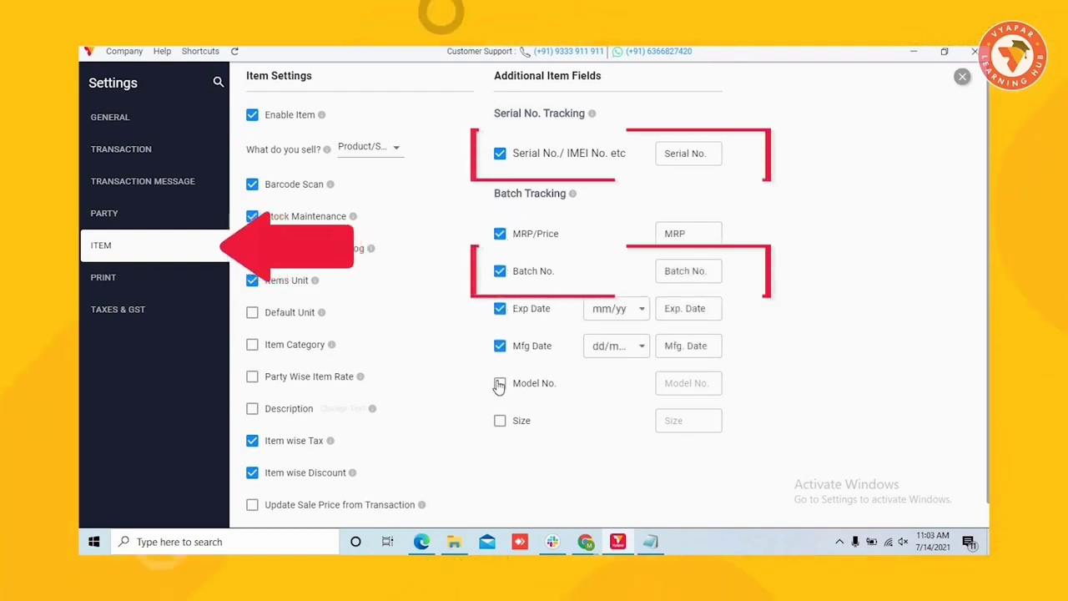
{"action": "left_click", "coordinate": [500, 383]}
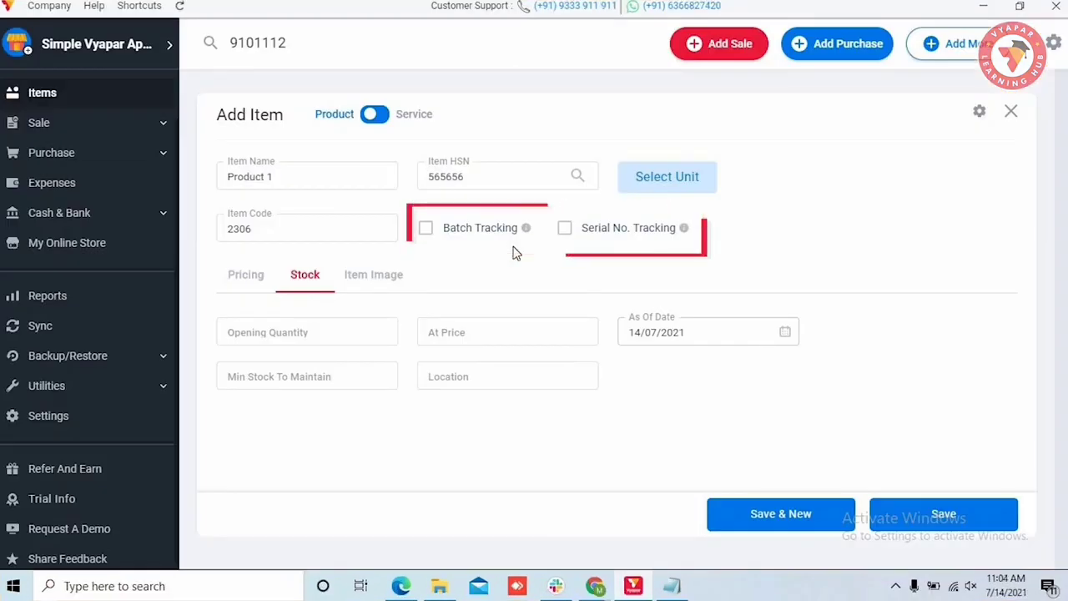
- Turn on serial number tracking for Product 1 and add opening serial numbers 123456789, 12345678, 1234567, 123456 and 12345890
{"action": "left_click", "coordinate": [565, 229]}
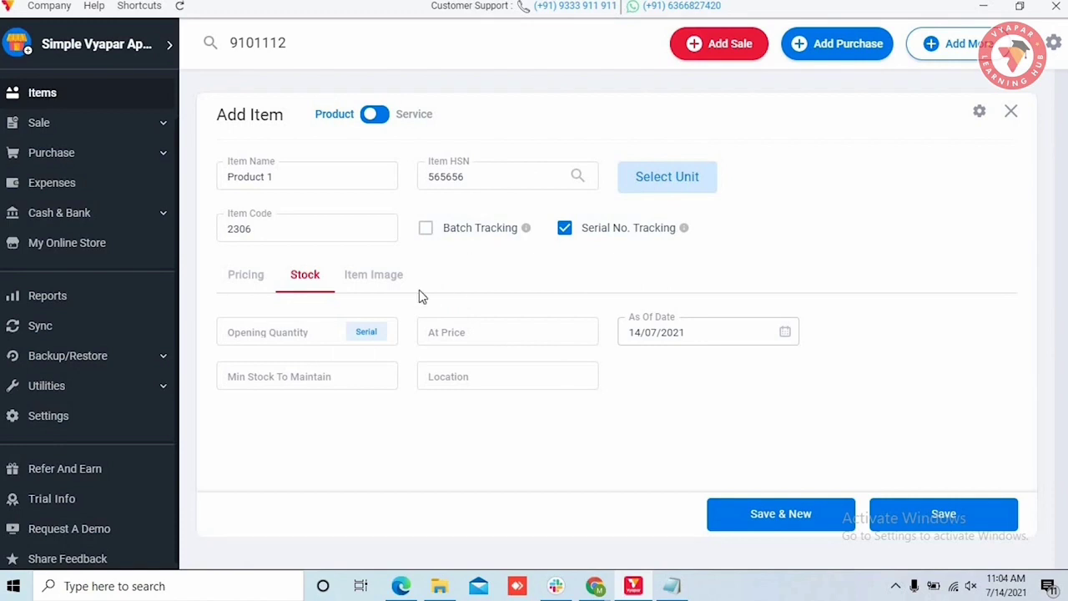
{"action": "left_click", "coordinate": [368, 334]}
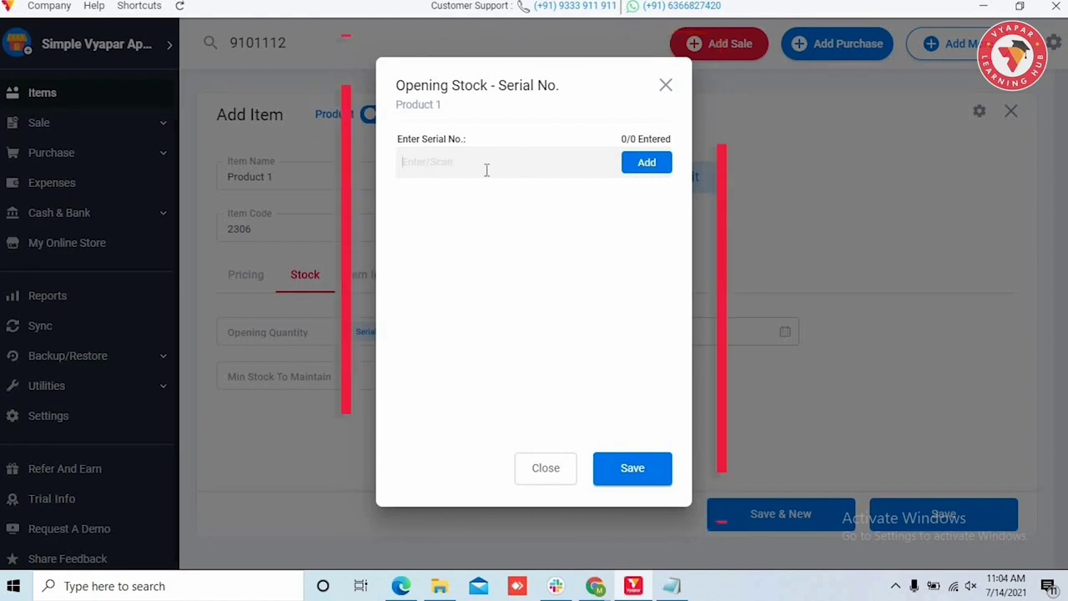
{"action": "type", "text": "123456789"}
{"action": "key", "text": "Return"}
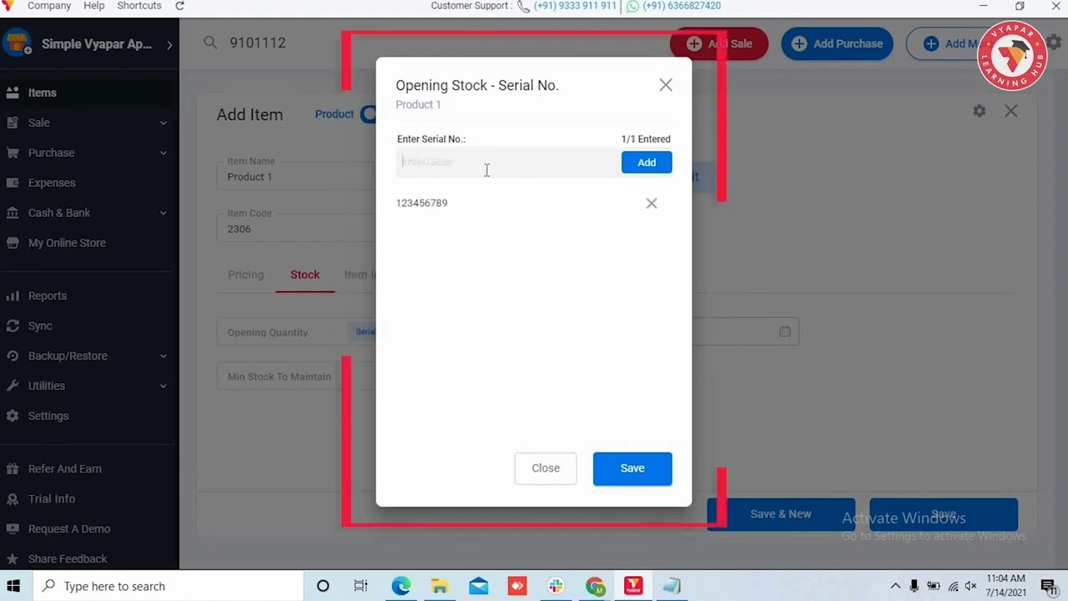
{"action": "type", "text": "12345678"}
{"action": "key", "text": "Return"}
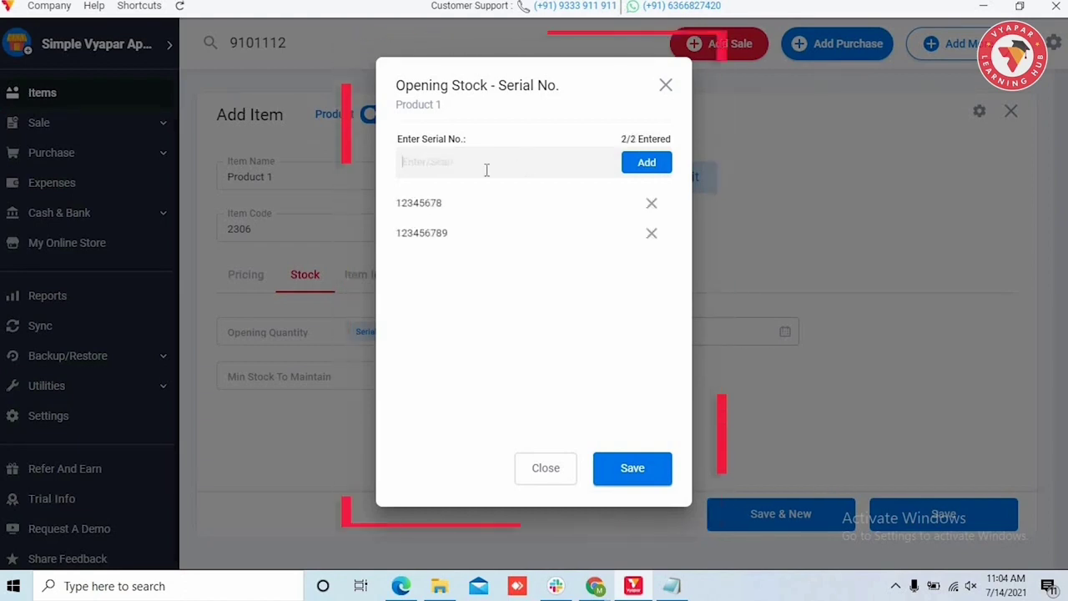
{"action": "type", "text": "1234567"}
{"action": "key", "text": "Return"}
{"action": "type", "text": "12345"}
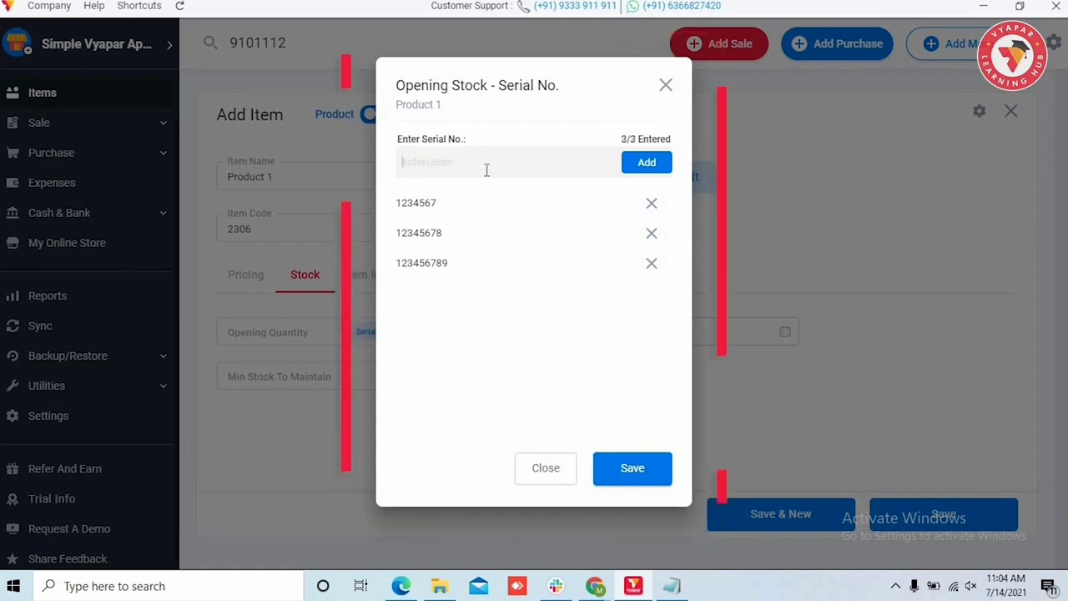
{"action": "type", "text": "6"}
{"action": "key", "text": "Return"}
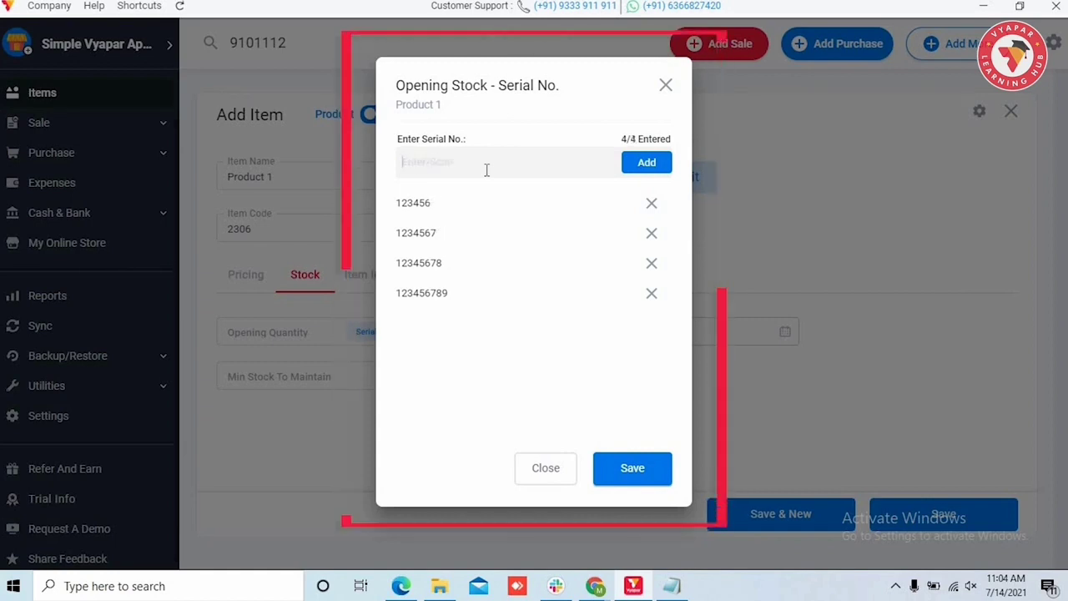
{"action": "type", "text": "1234567890"}
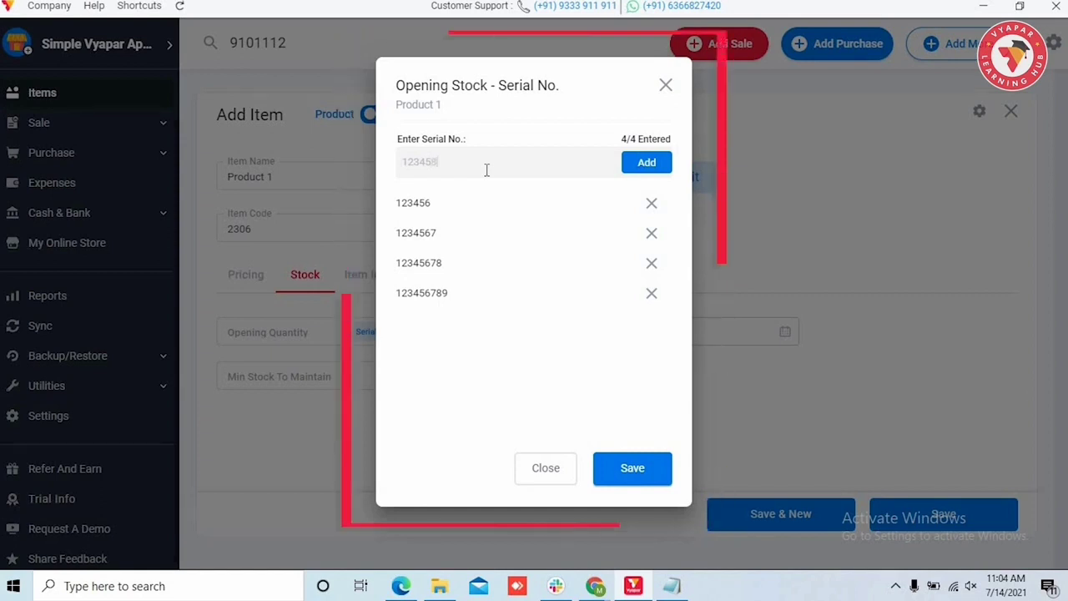
{"action": "key", "text": "Return"}
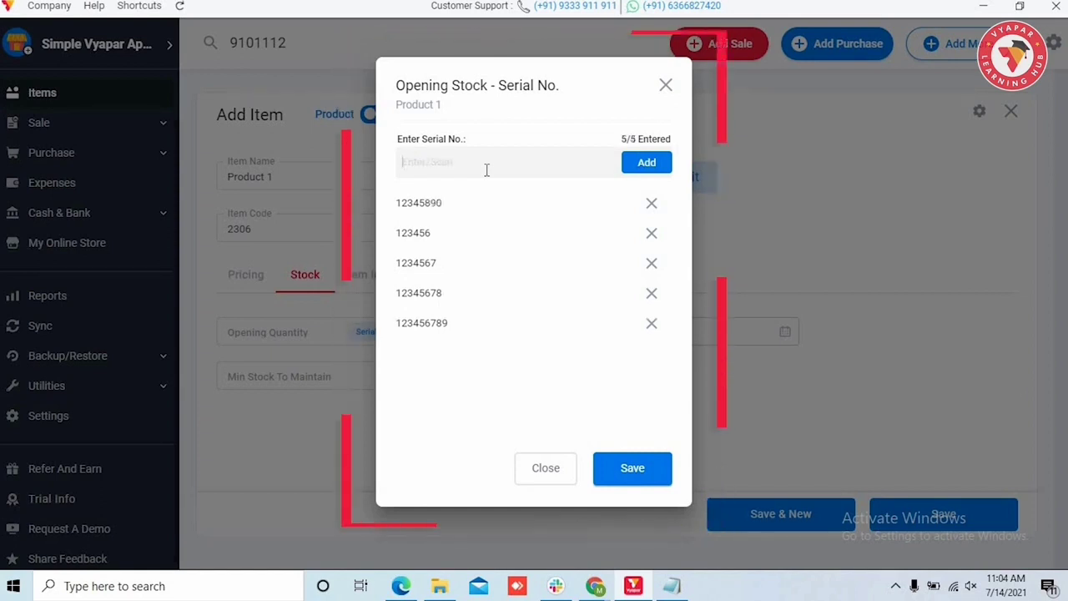
- Try to add serial number 123456 a second time to Product 1's opening stock
{"action": "type", "text": "1"}
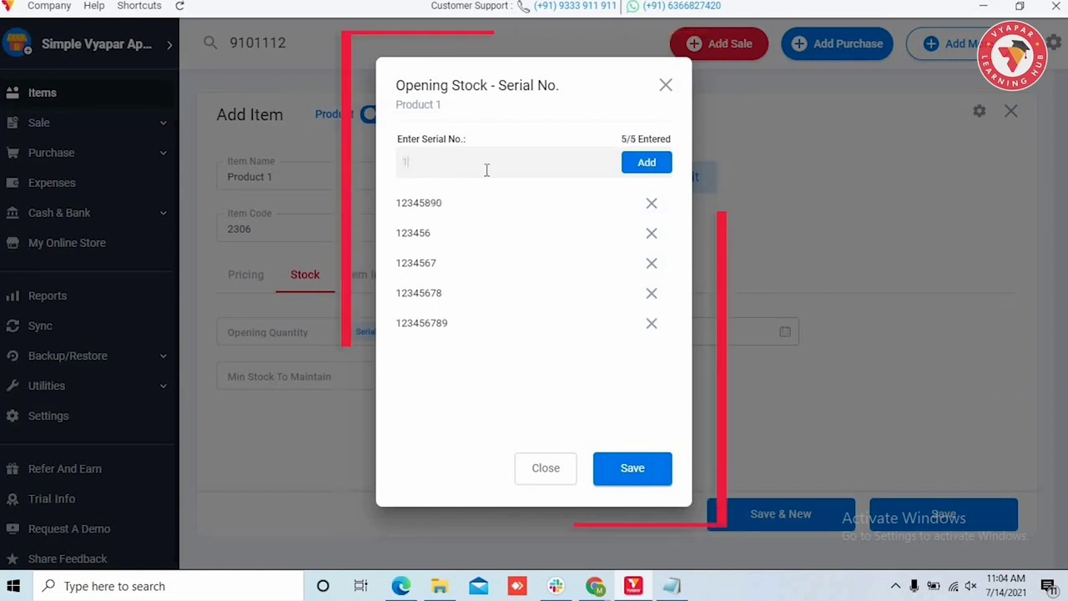
{"action": "type", "text": "23456"}
{"action": "key", "text": "Return"}
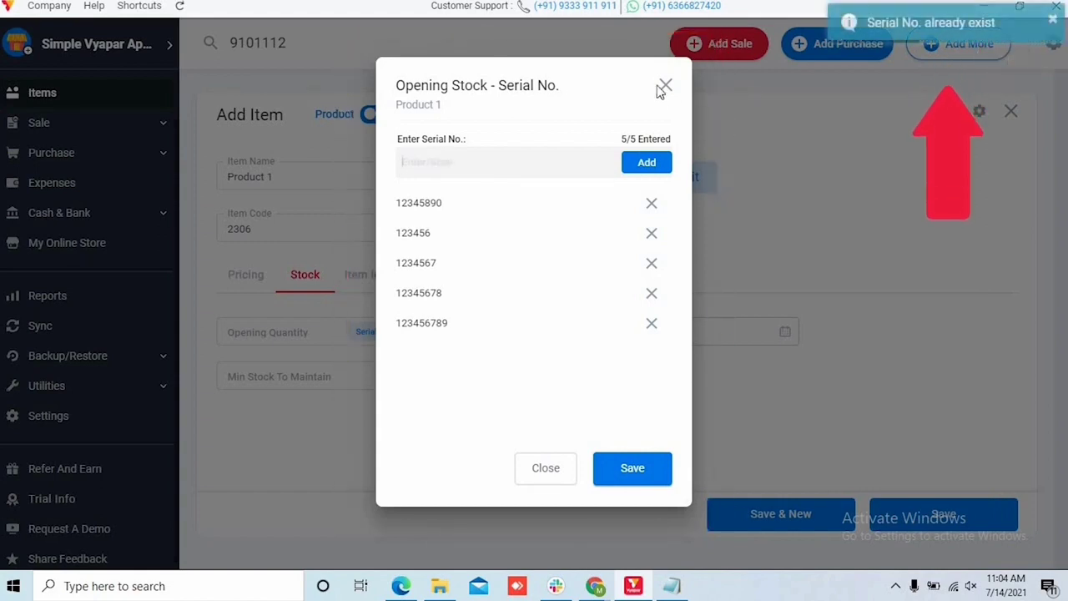
- Save the serial number list, and save Product 1 with a stock price of 2099 and a minimum stock of 2
{"action": "left_click", "coordinate": [632, 470]}
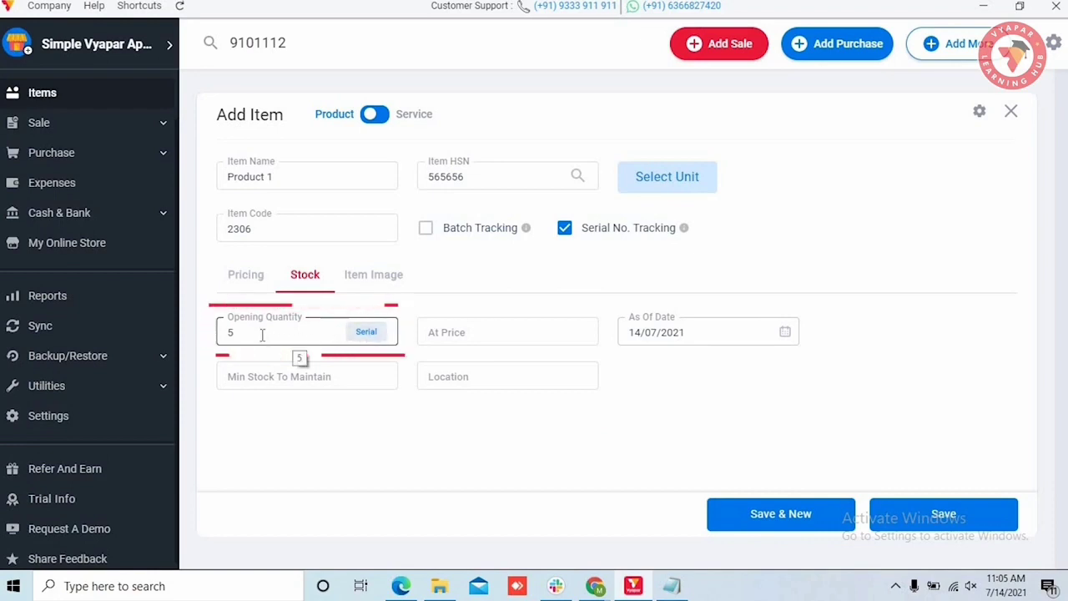
{"action": "left_click", "coordinate": [474, 333]}
{"action": "left_click", "coordinate": [322, 378]}
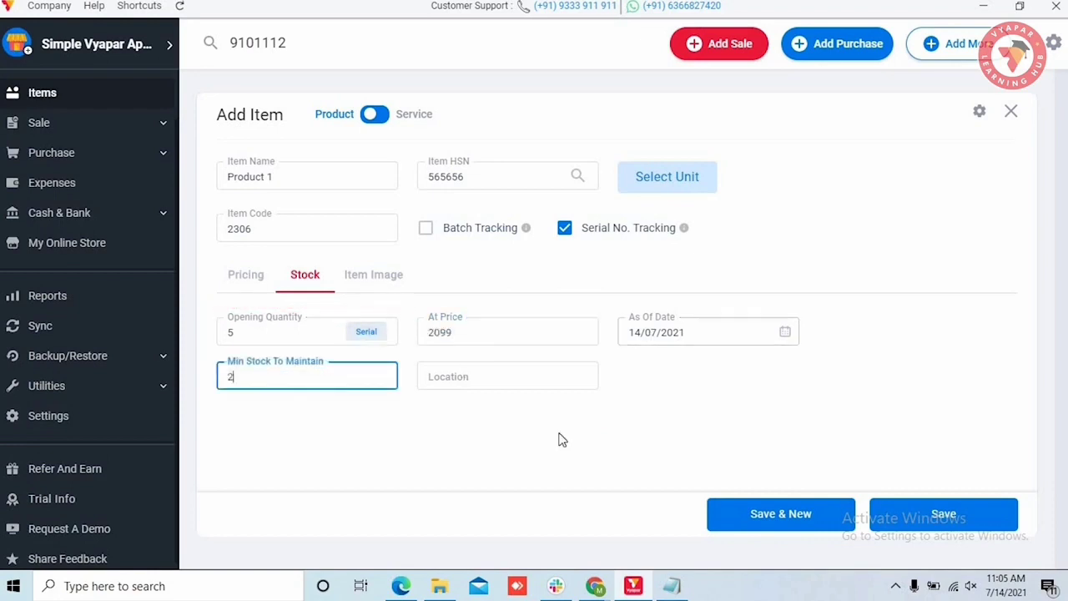
{"action": "left_click", "coordinate": [968, 523]}
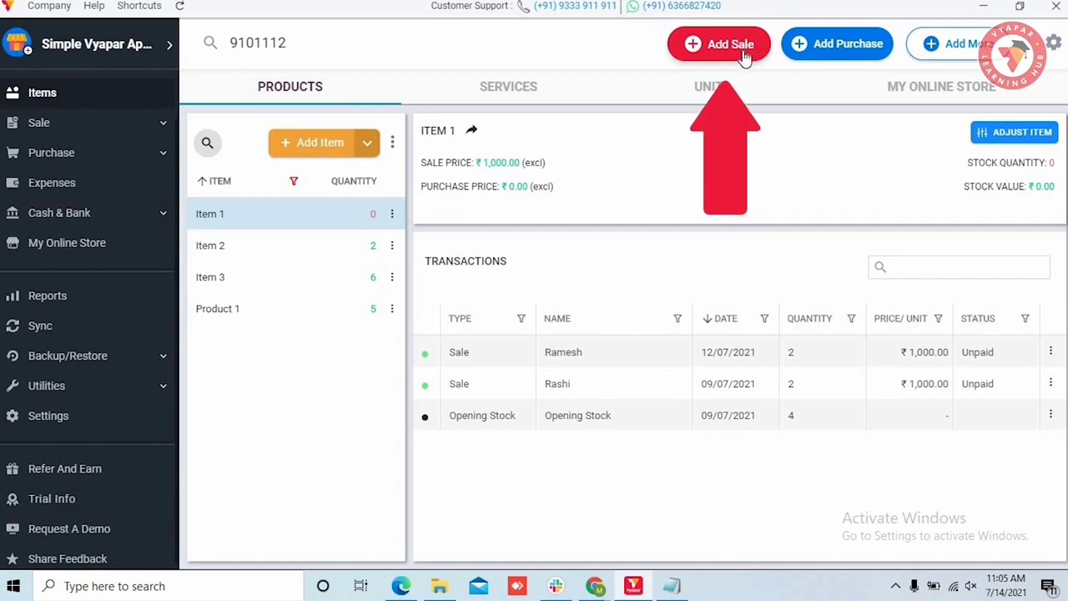
- Start a new sale for the existing customer and view the code/serial scanning dialog
{"action": "left_click", "coordinate": [743, 50]}
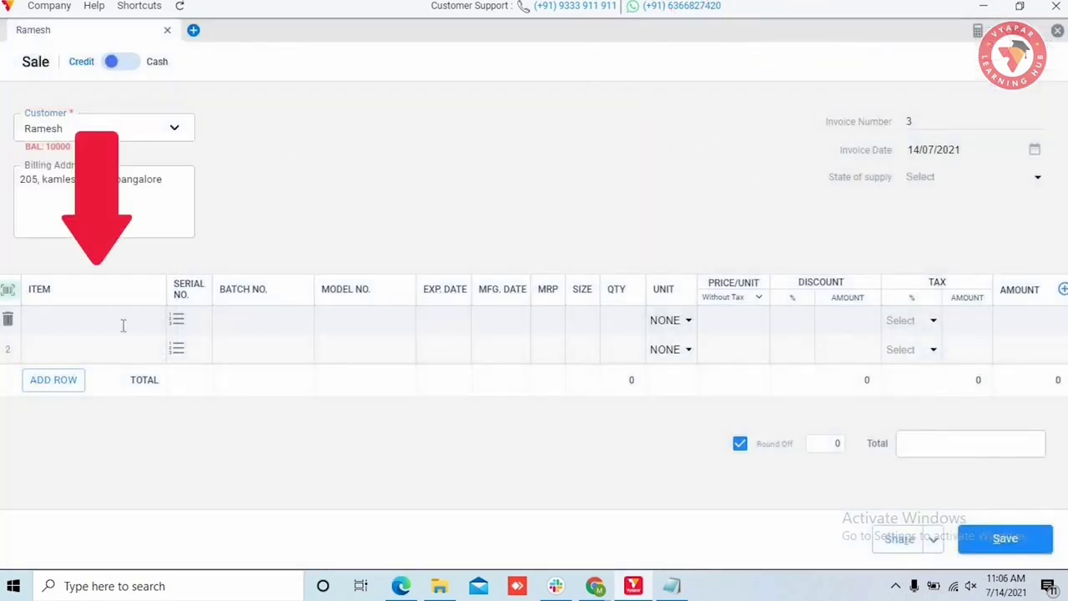
{"action": "left_click", "coordinate": [8, 294]}
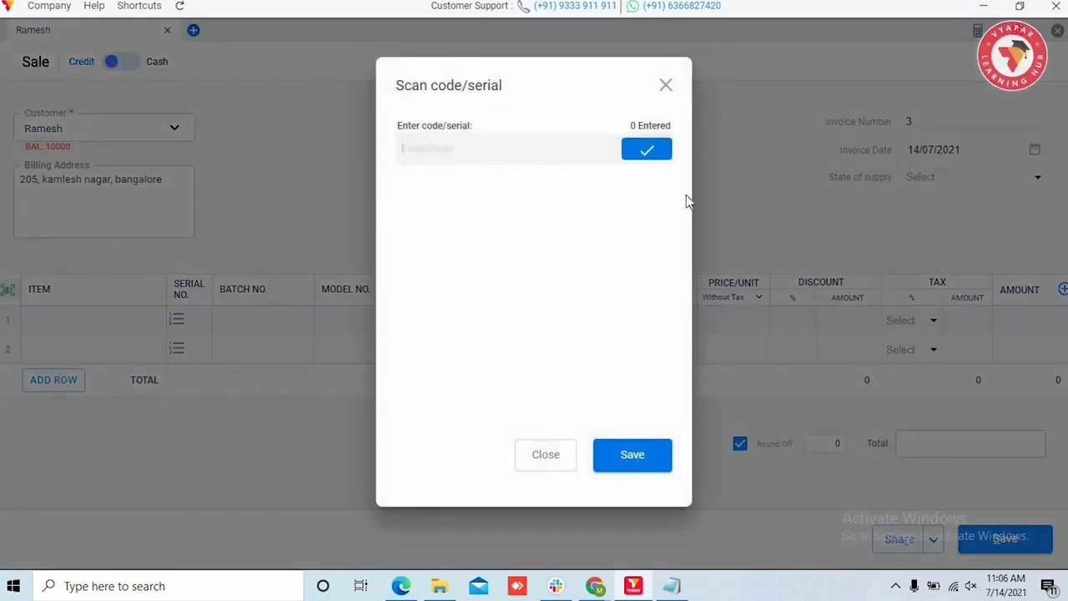
{"action": "left_click", "coordinate": [665, 90]}
- Add Product 1 to the first line of the sale with serial numbers 12345890 and 123456
{"action": "left_click", "coordinate": [107, 324]}
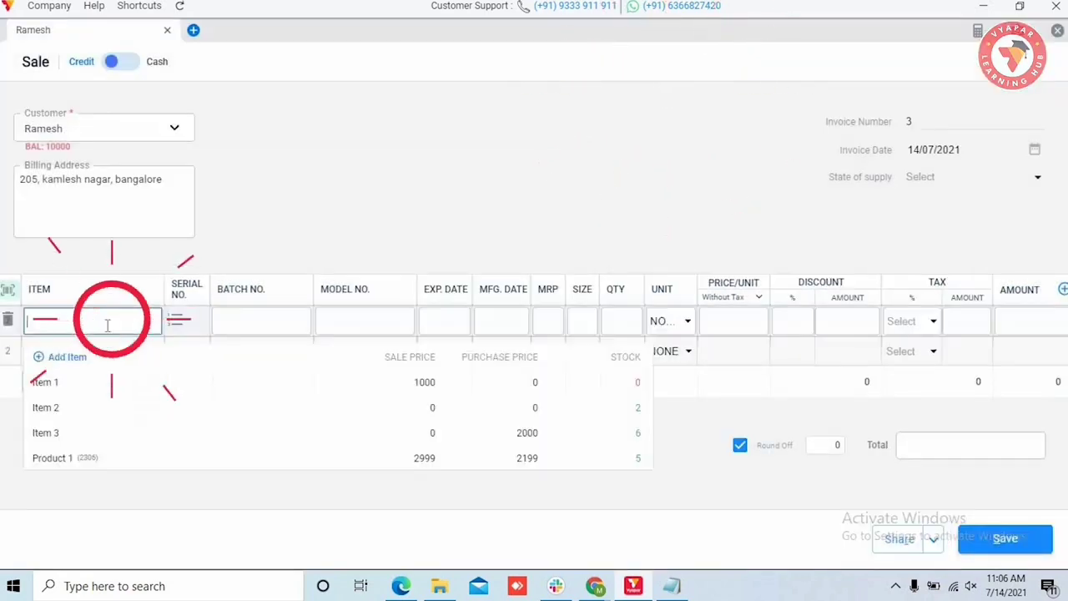
{"action": "left_click", "coordinate": [92, 464]}
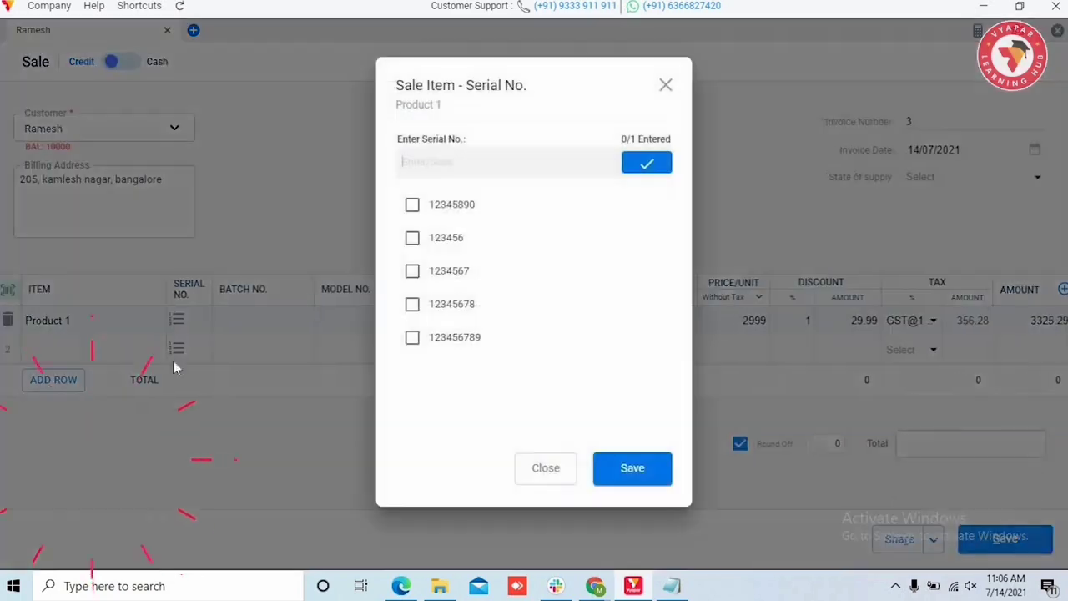
{"action": "left_click", "coordinate": [413, 209]}
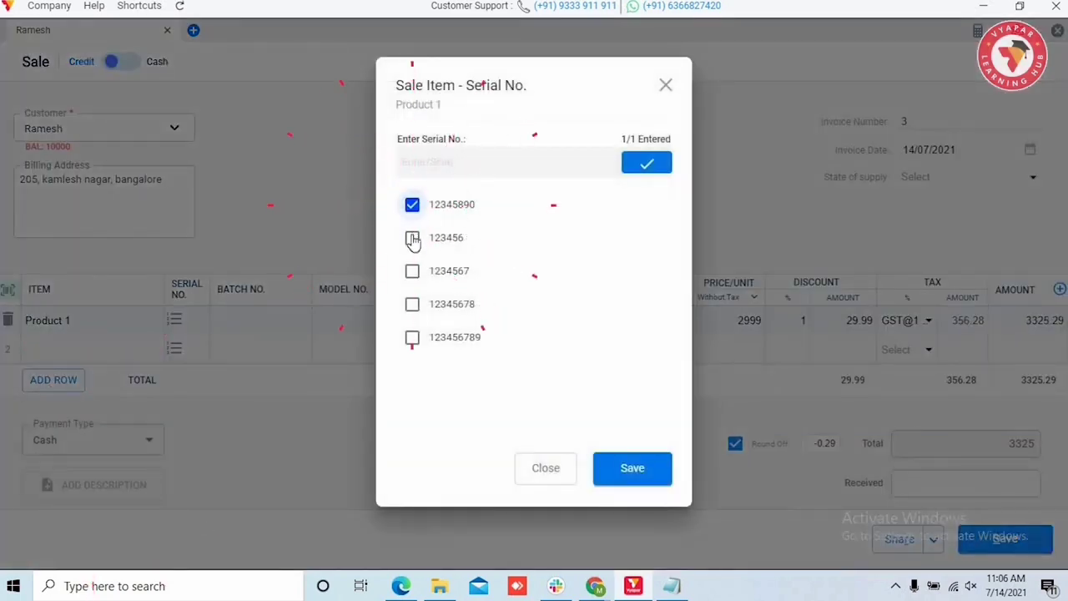
{"action": "left_click", "coordinate": [413, 238]}
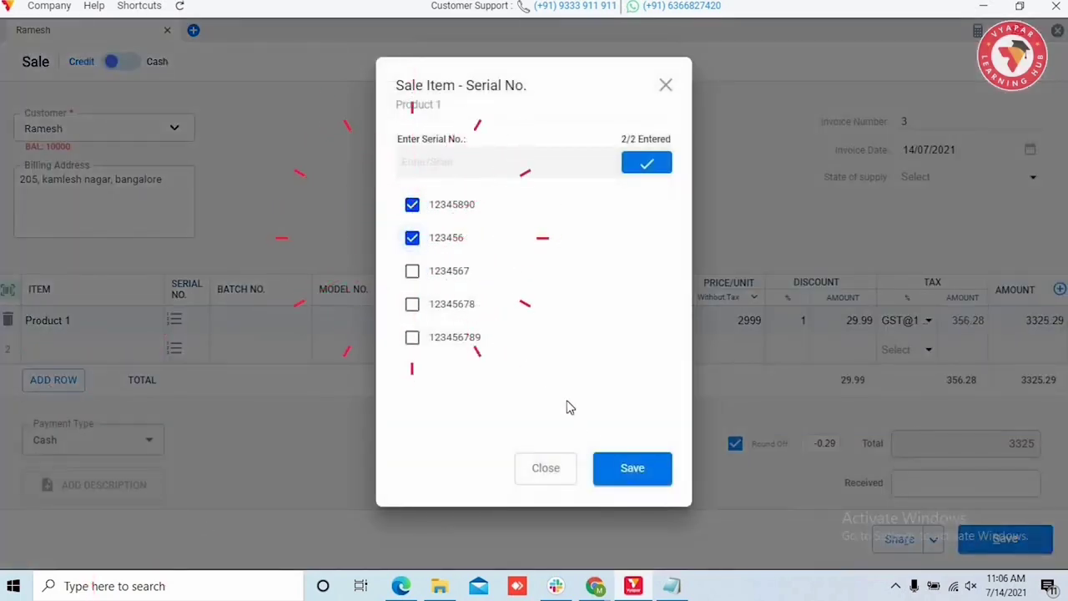
{"action": "left_click", "coordinate": [628, 469]}
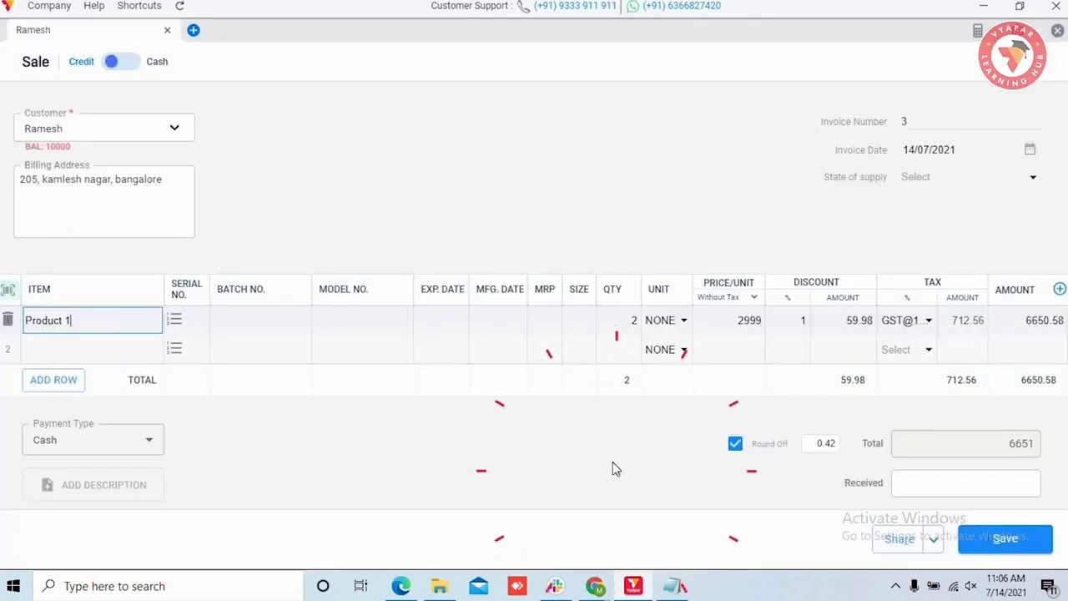
- Add Item 1 as the second line of the sale and save the invoice, agreeing to continue despite low stock
{"action": "left_click", "coordinate": [617, 322]}
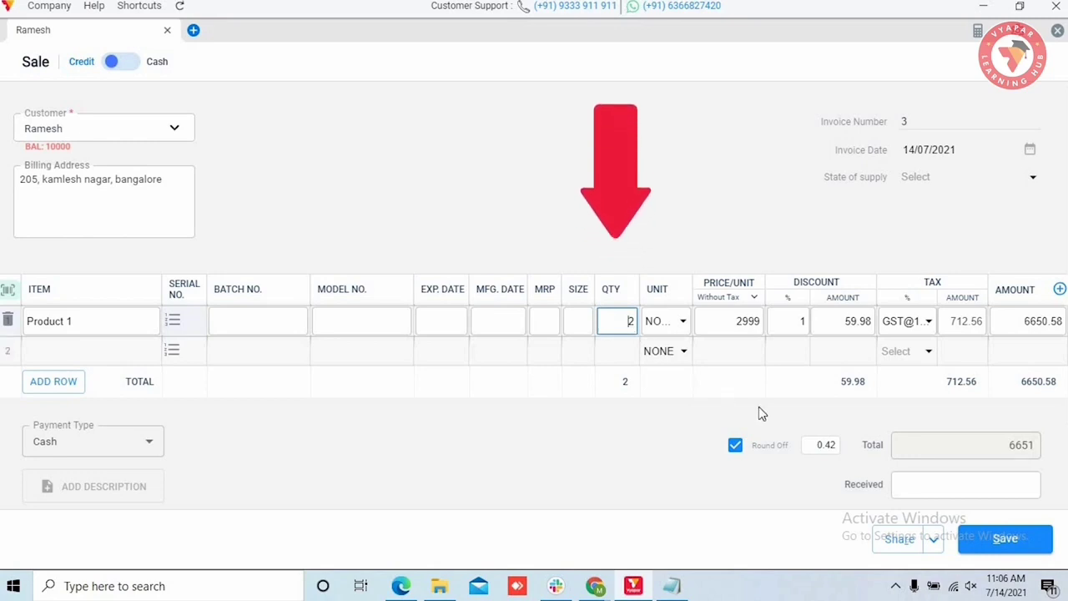
{"action": "scroll", "coordinate": [759, 413], "scroll_direction": "down", "scroll_amount": 1}
{"action": "scroll", "coordinate": [758, 413], "scroll_direction": "down", "scroll_amount": 1}
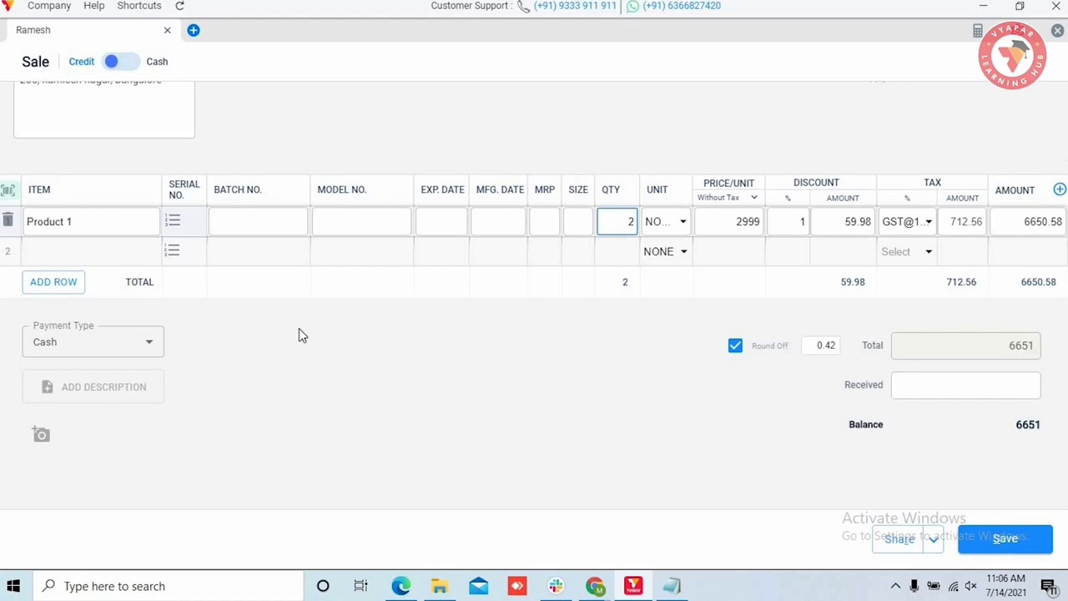
{"action": "left_click", "coordinate": [135, 249]}
{"action": "left_click", "coordinate": [119, 321]}
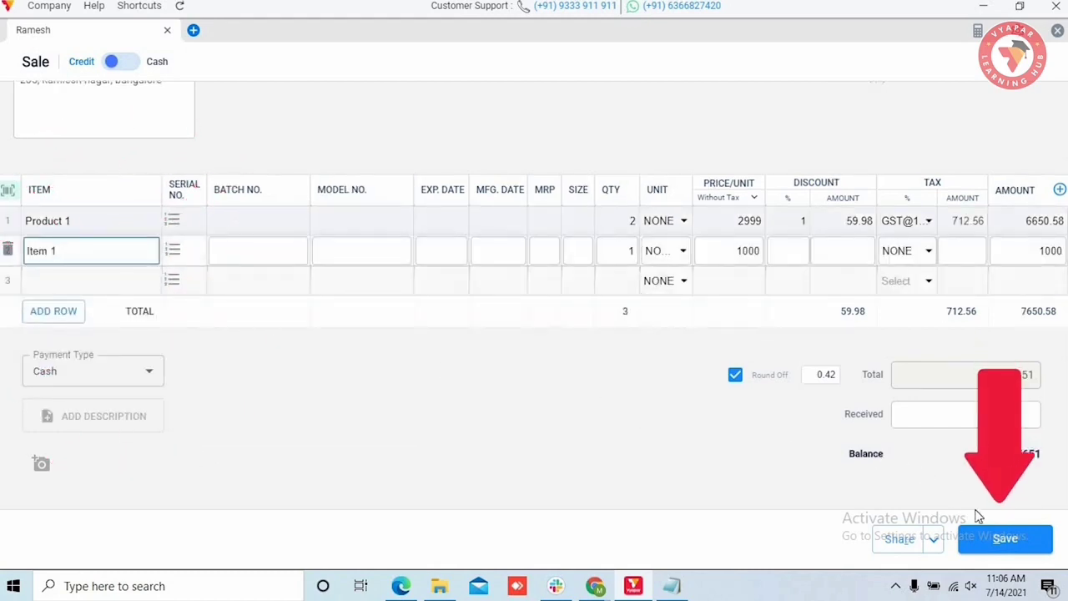
{"action": "left_click", "coordinate": [1004, 540]}
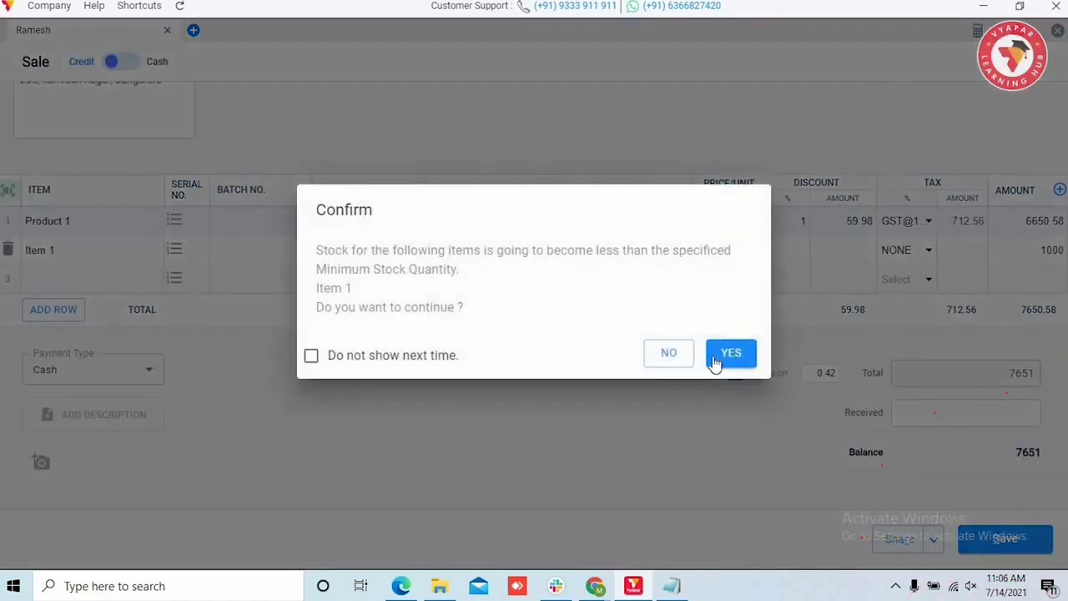
{"action": "left_click", "coordinate": [734, 353]}
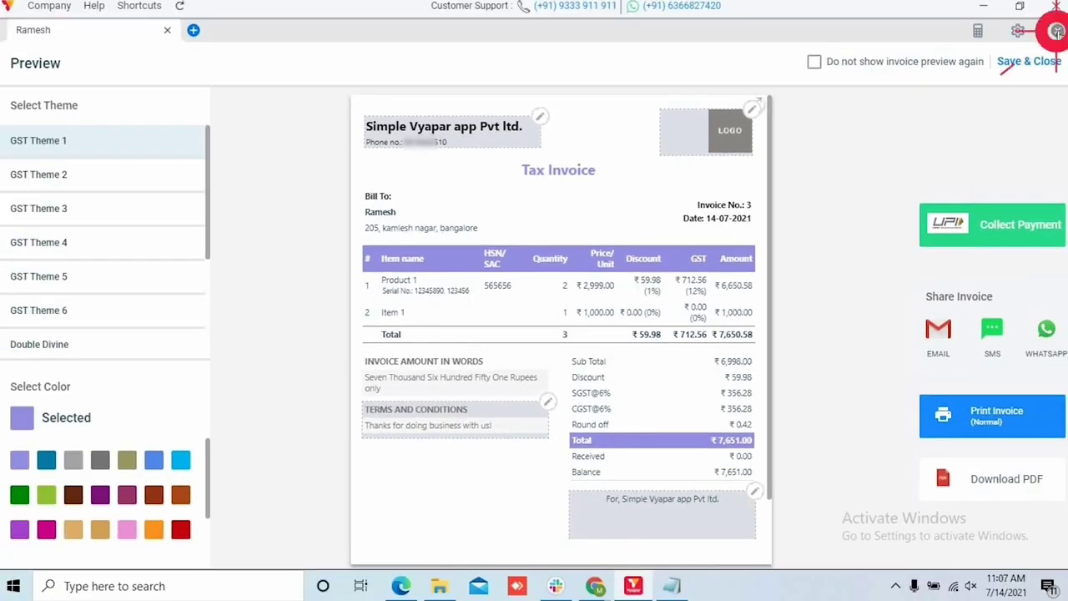
- Close the invoice preview and search all transactions for serial number 123456
{"action": "left_click", "coordinate": [1057, 32]}
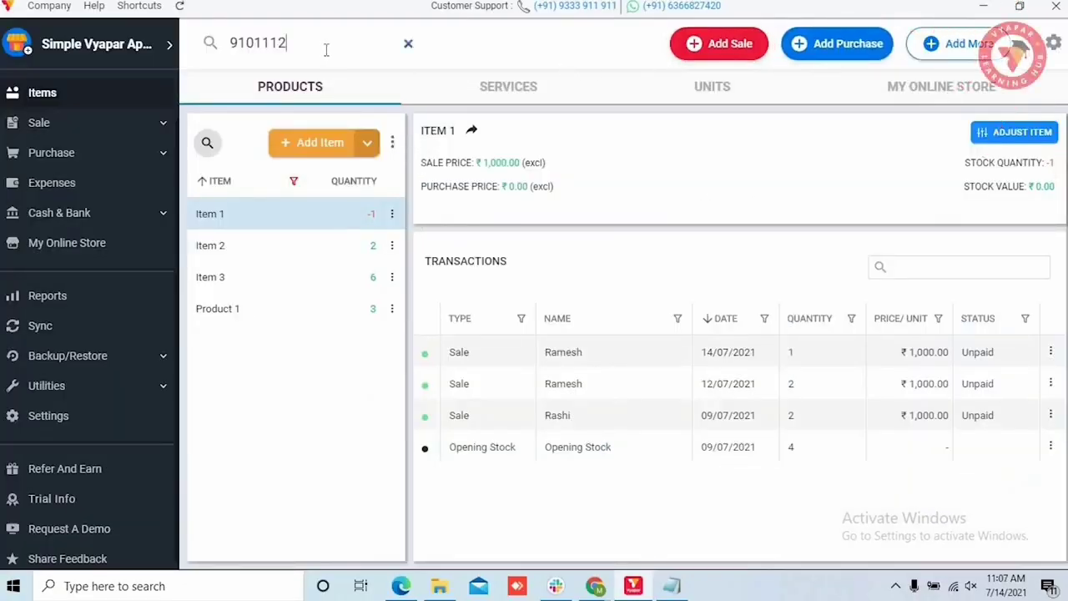
{"action": "type", "text": "1"}
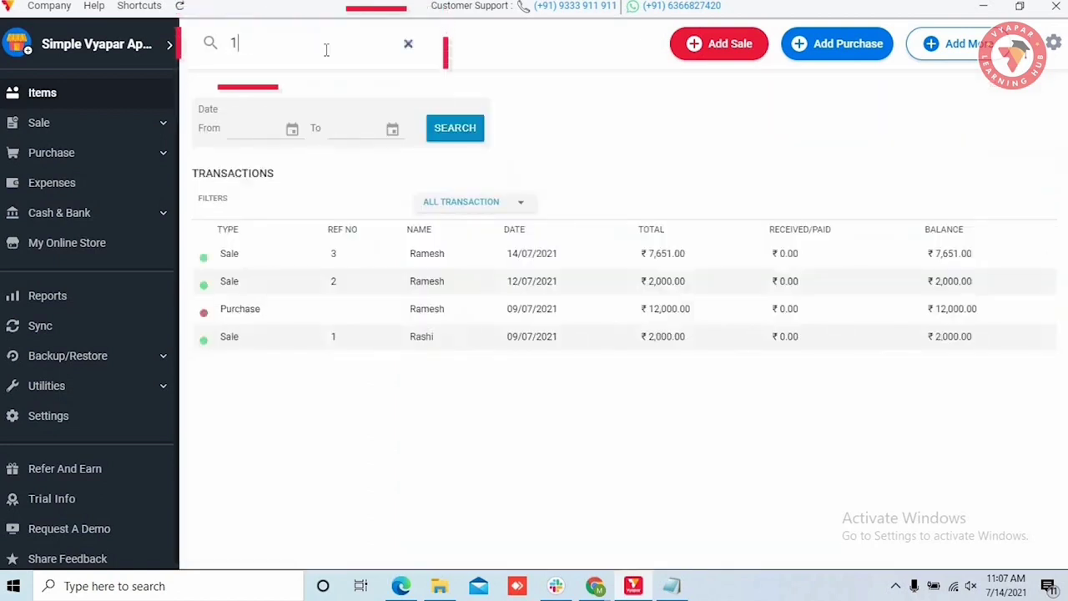
{"action": "type", "text": "23456"}
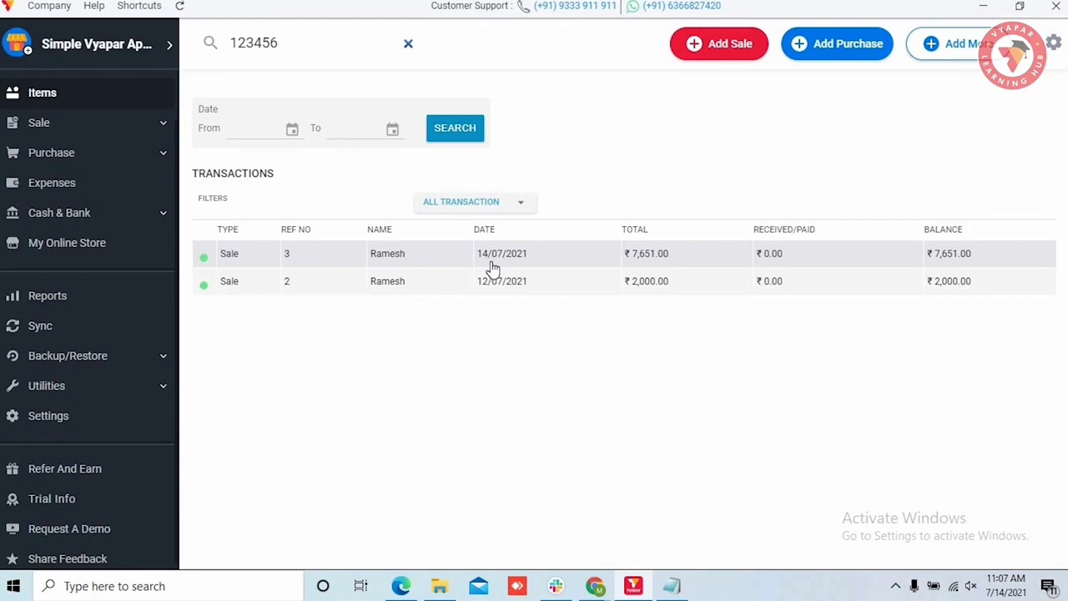
- Open the sale dated 14/07/2021 from the search results, view the serial numbers on its Product 1 line, and close the invoice
{"action": "left_click", "coordinate": [548, 254]}
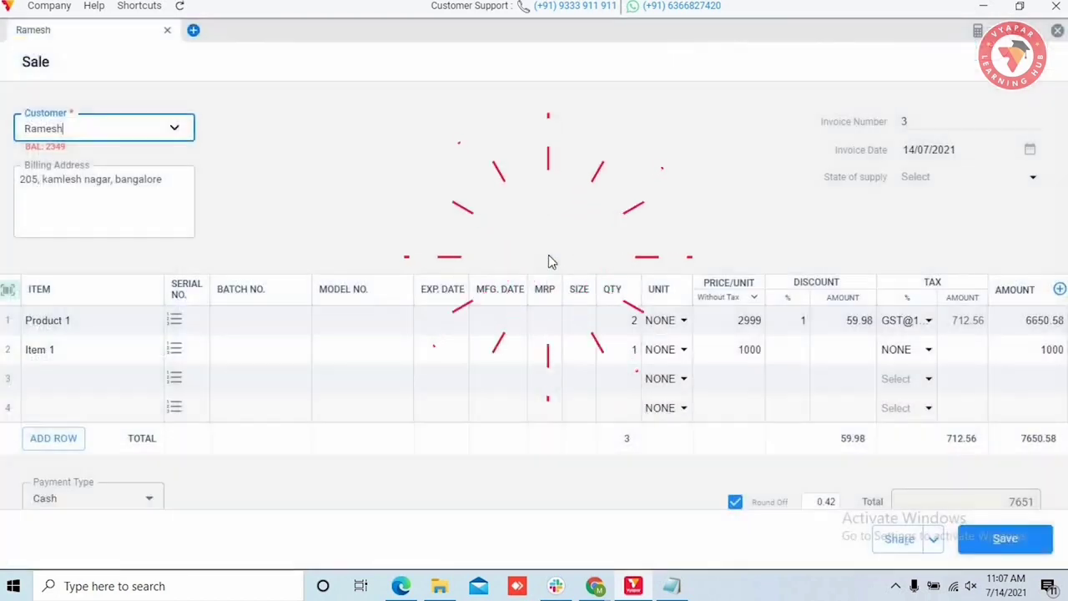
{"action": "left_click", "coordinate": [174, 329]}
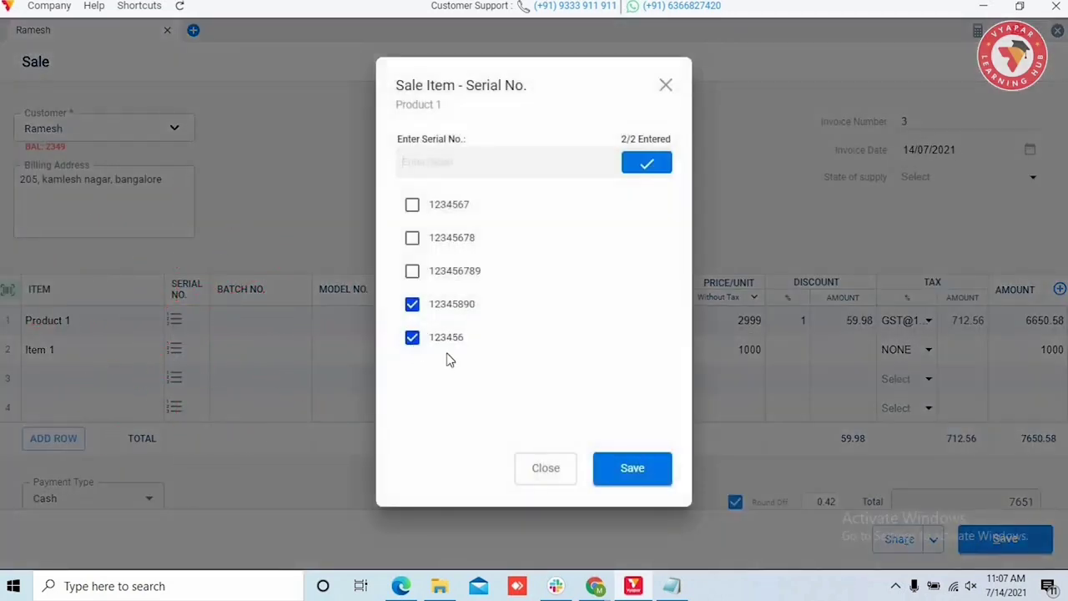
{"action": "left_click", "coordinate": [665, 85]}
{"action": "left_click", "coordinate": [1058, 30]}
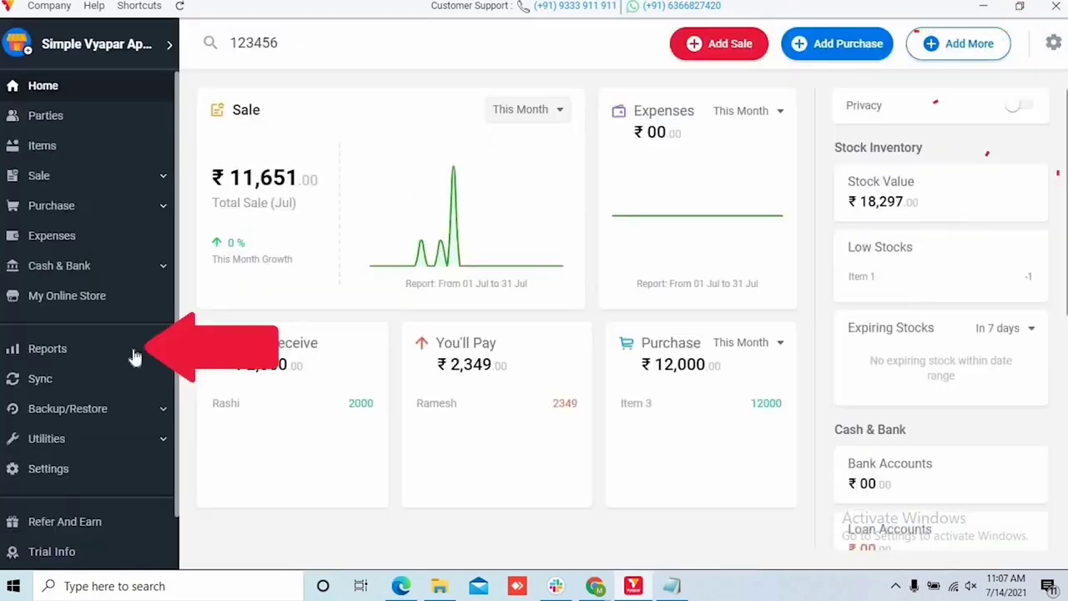
- Open the Item Serial Report and filter it to Product 1, showing only serial numbers in stock
{"action": "left_click", "coordinate": [133, 357]}
{"action": "scroll", "coordinate": [245, 365], "scroll_direction": "down", "scroll_amount": 5}
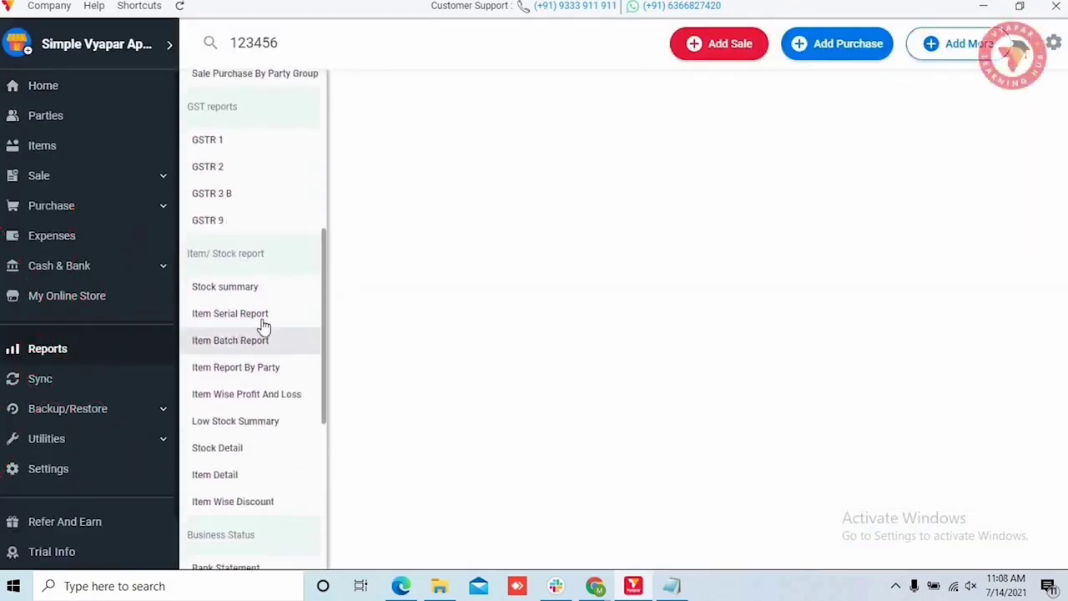
{"action": "left_click", "coordinate": [265, 324]}
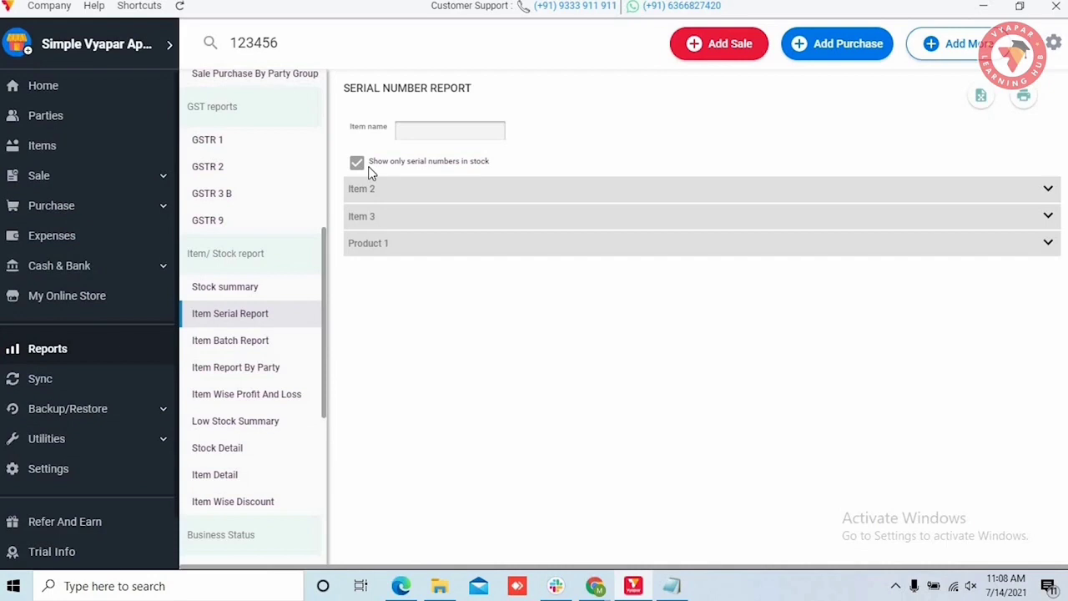
{"action": "left_click", "coordinate": [359, 166]}
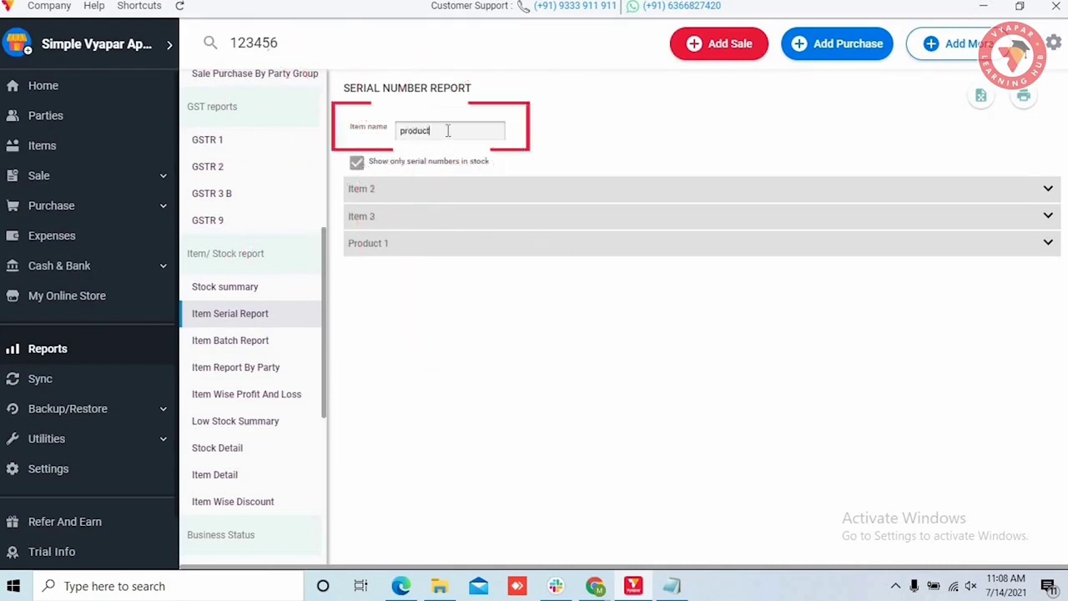
{"action": "left_click", "coordinate": [429, 161]}
{"action": "left_click", "coordinate": [487, 196]}
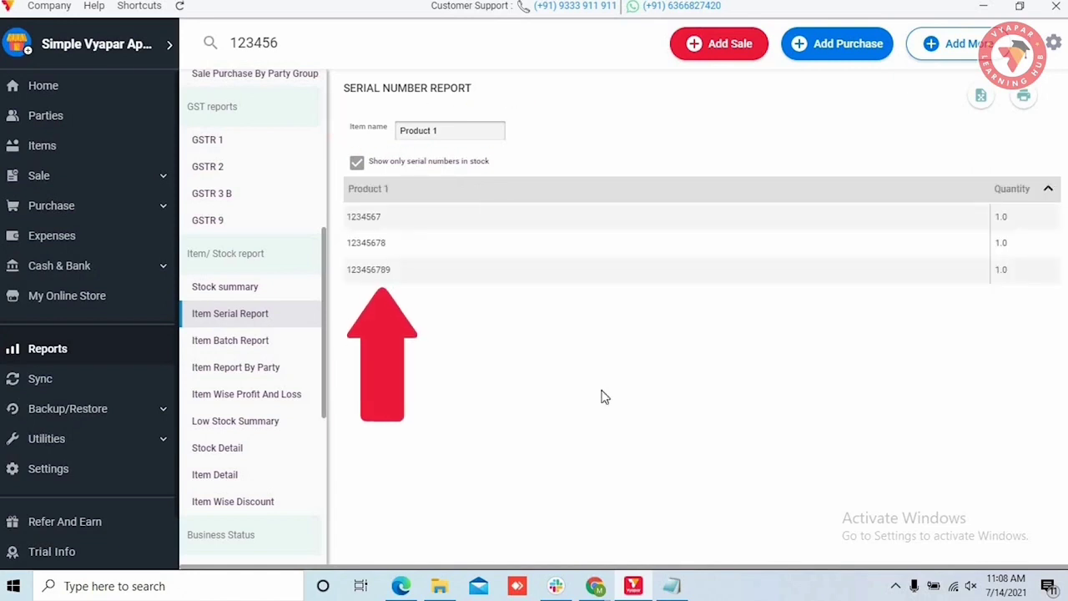